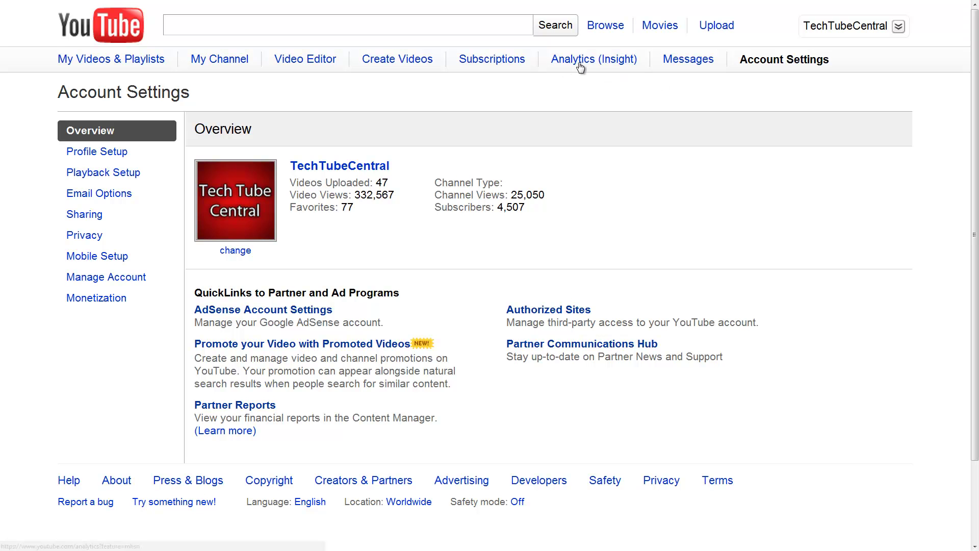
# Open and then close the account's channel and playlists panel
pyautogui.click(865, 29)
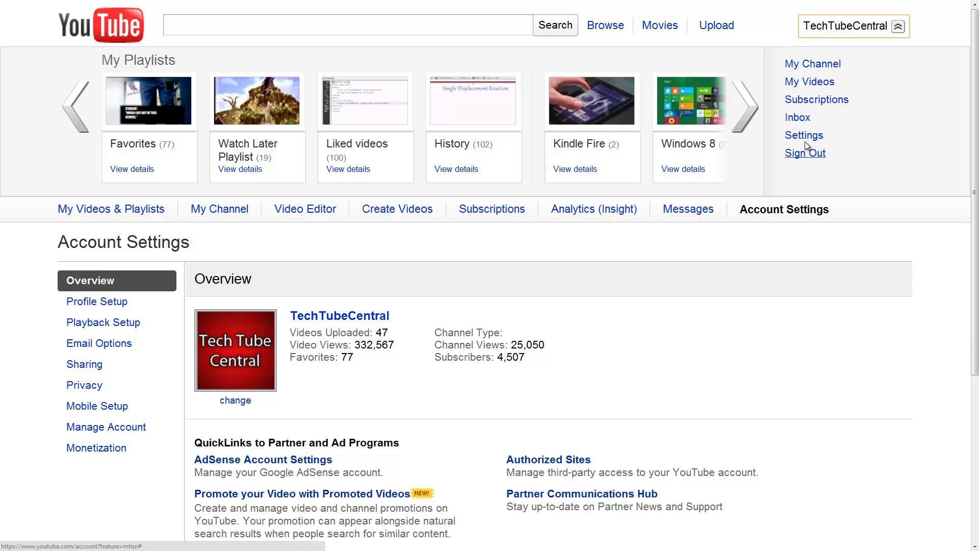
pyautogui.click(850, 32)
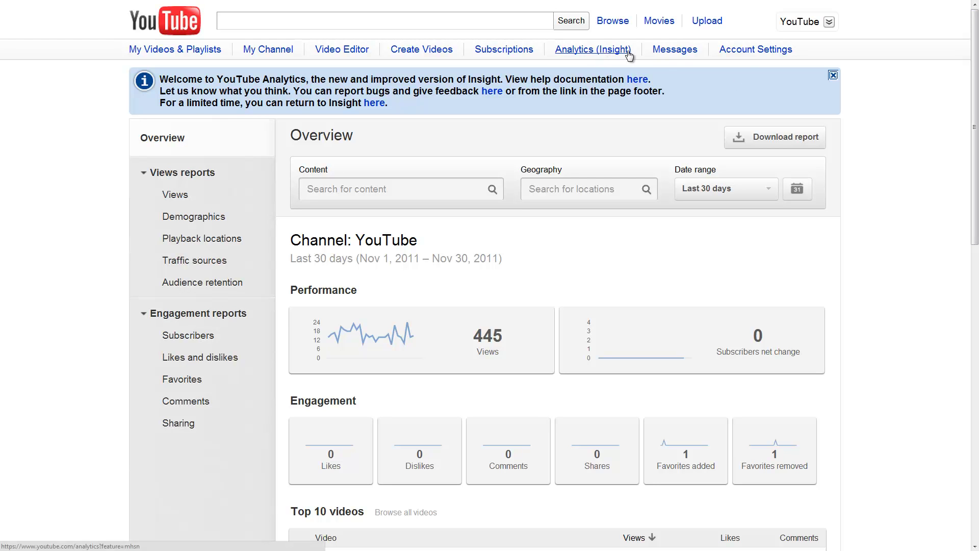
# Review the date range presets, keep Last 30 days, and scroll through the overview
pyautogui.click(738, 141)
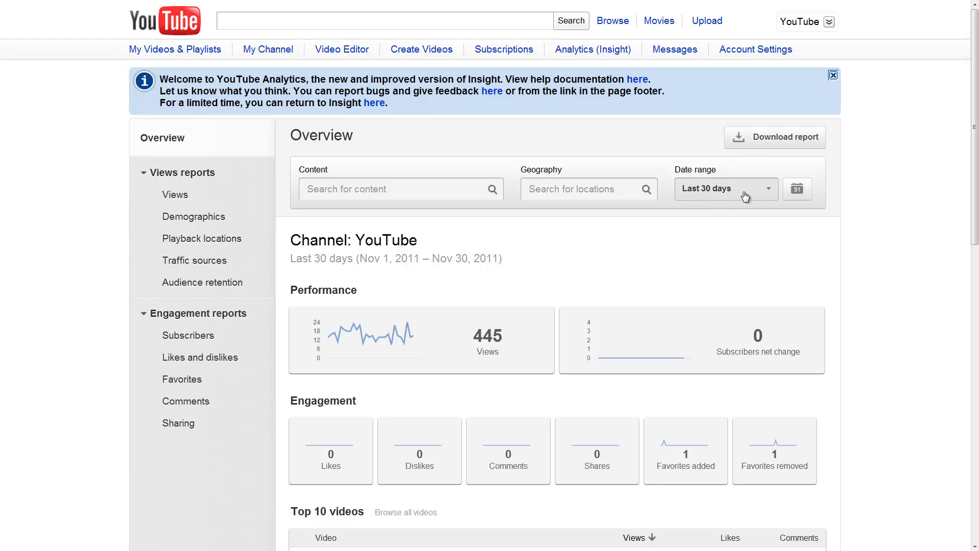
pyautogui.click(681, 188)
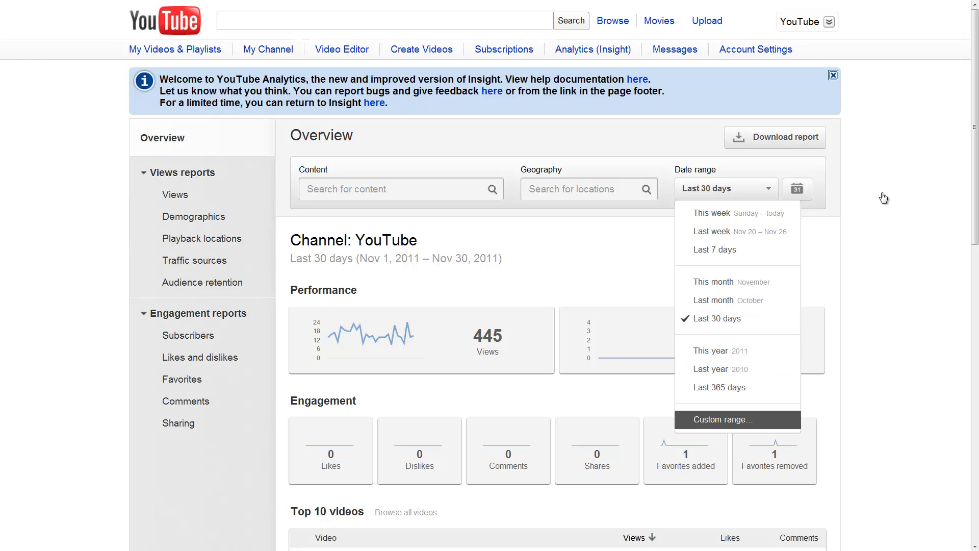
pyautogui.click(679, 179)
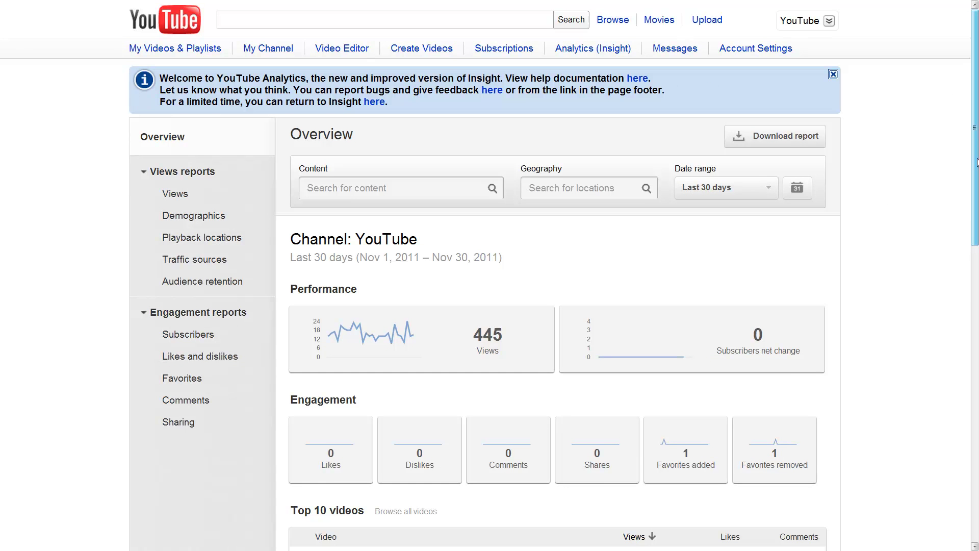
pyautogui.scroll(-1, 489, 275)
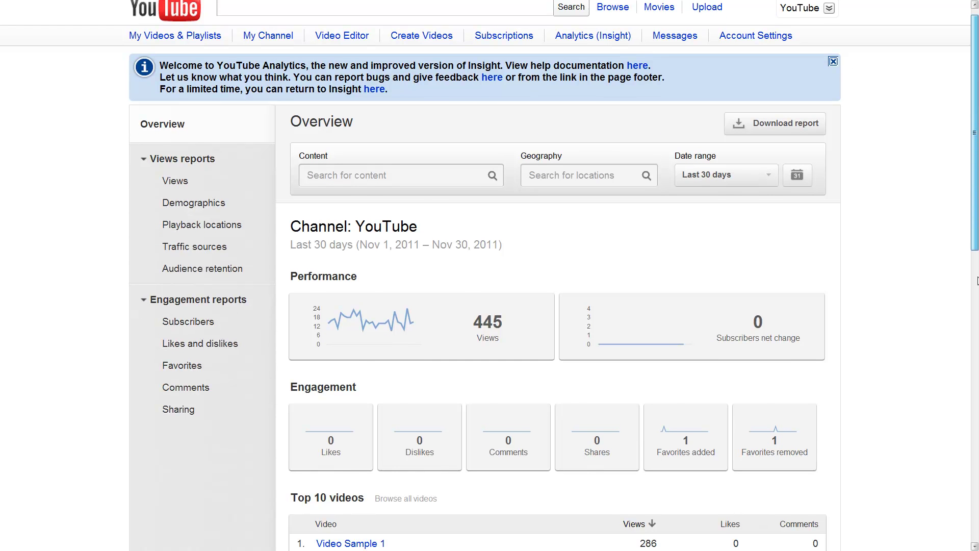
pyautogui.scroll(-3, 977, 278)
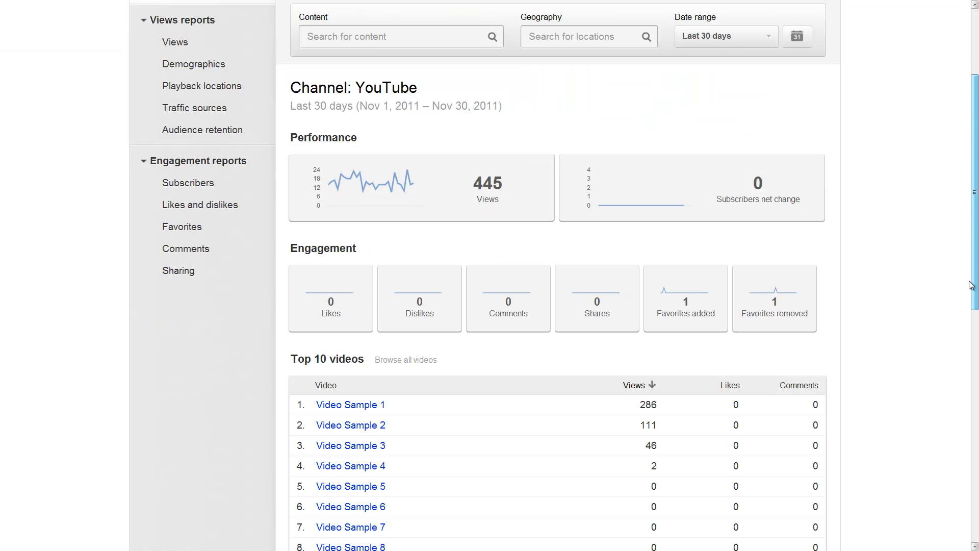
pyautogui.scroll(-8, 387, 266)
pyautogui.scroll(-1, 353, 236)
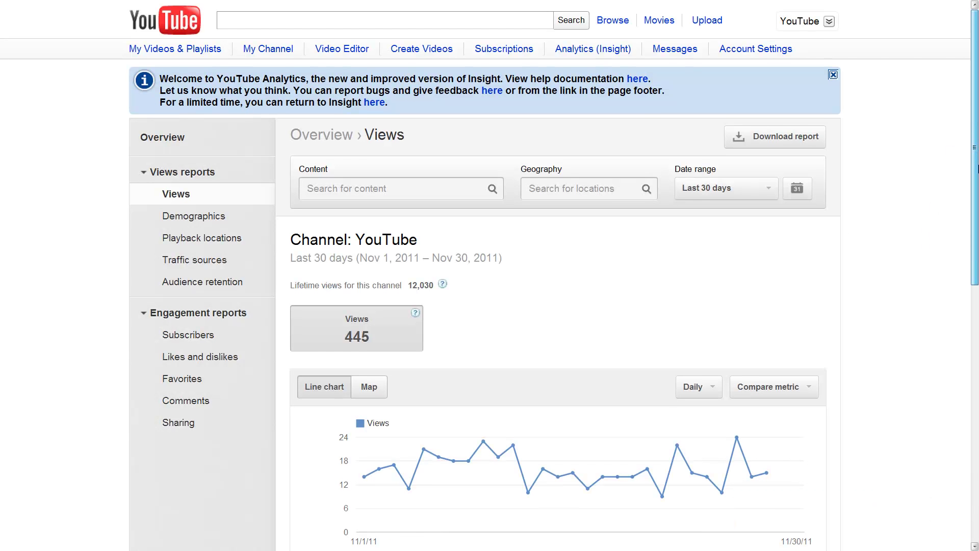
# Scroll through the Views report's daily chart of 445 views and top-10 video table
pyautogui.scroll(-2, 840, 194)
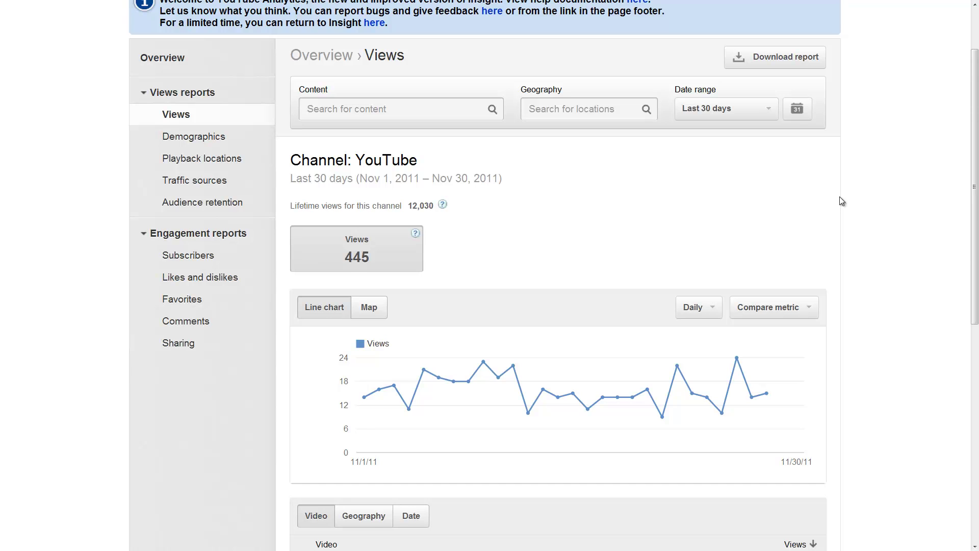
pyautogui.scroll(-1, 342, 164)
pyautogui.scroll(-1, 374, 124)
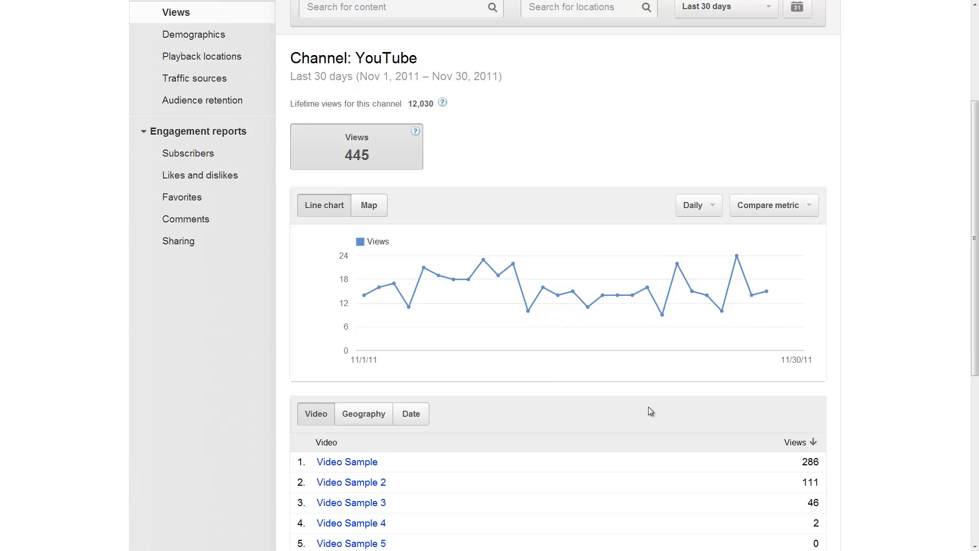
pyautogui.scroll(-1, 650, 411)
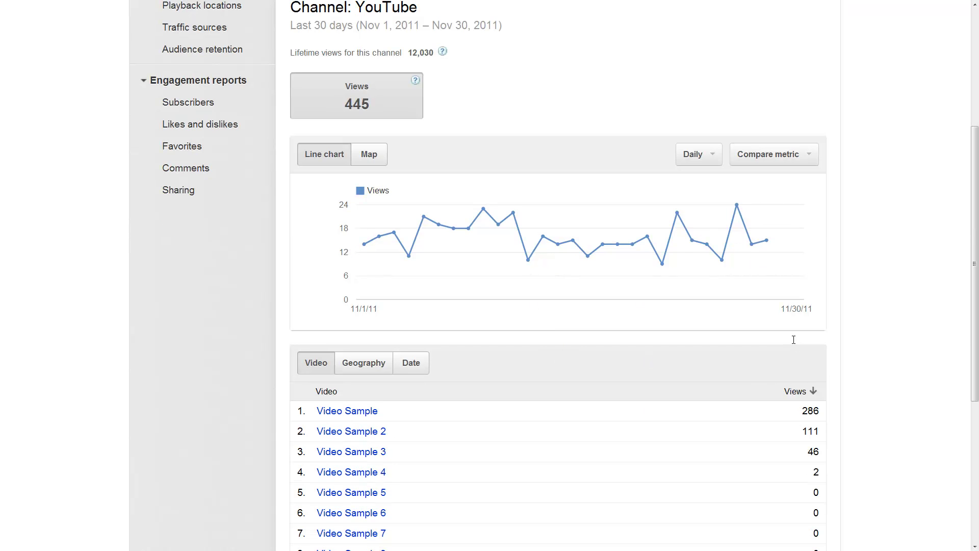
pyautogui.scroll(-1, 794, 340)
pyautogui.scroll(-1, 975, 286)
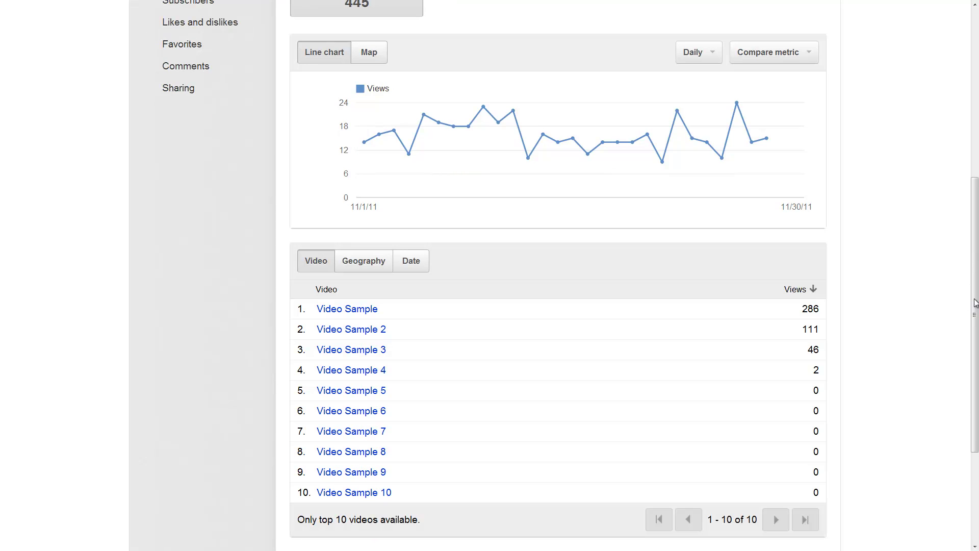
pyautogui.moveTo(974, 304); pyautogui.dragTo(976, 330)
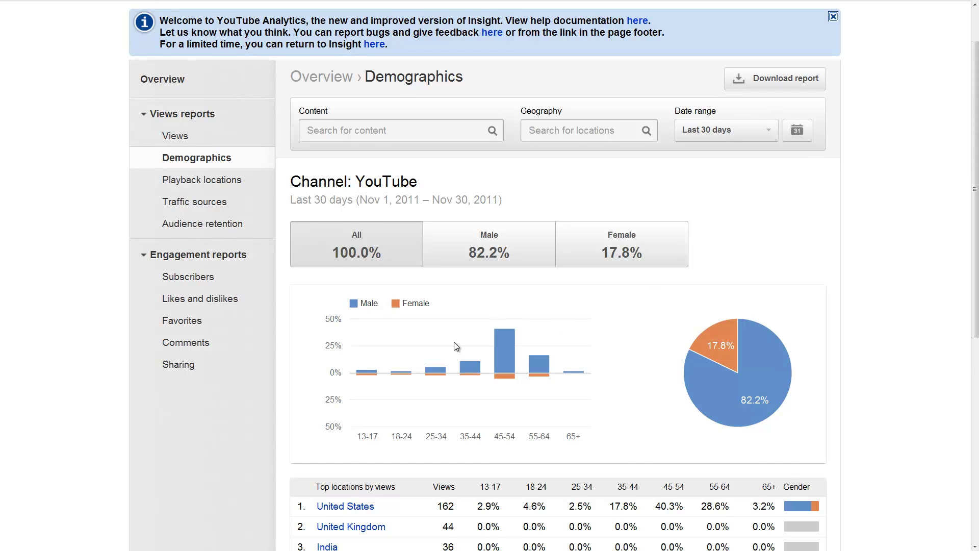
# Scroll the Demographics locations table, then open the Playback locations report
pyautogui.scroll(-1, 457, 346)
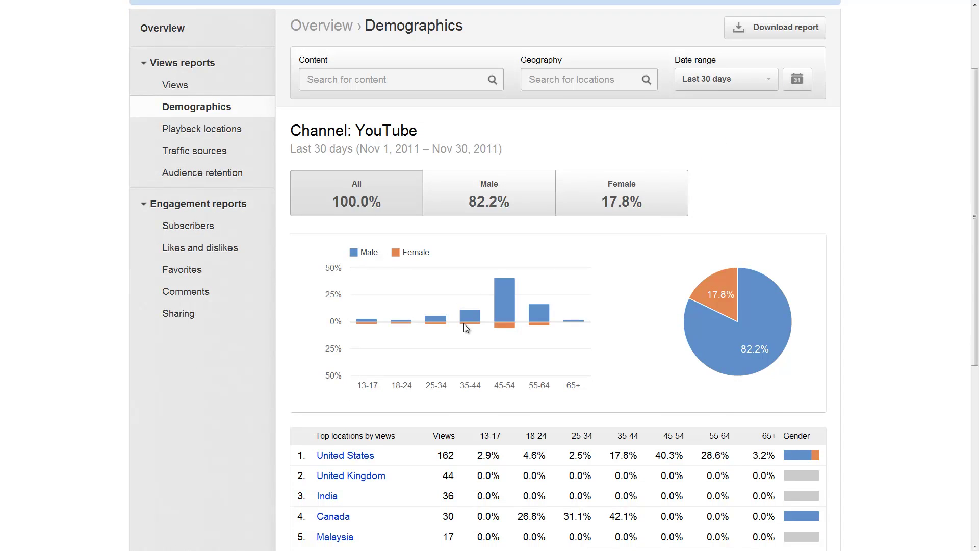
pyautogui.scroll(-1, 464, 324)
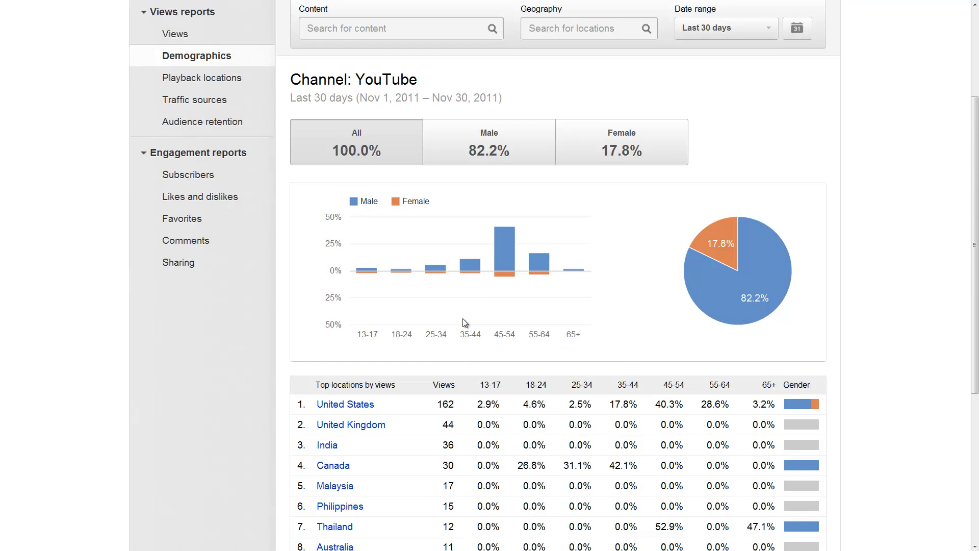
pyautogui.scroll(-1, 465, 323)
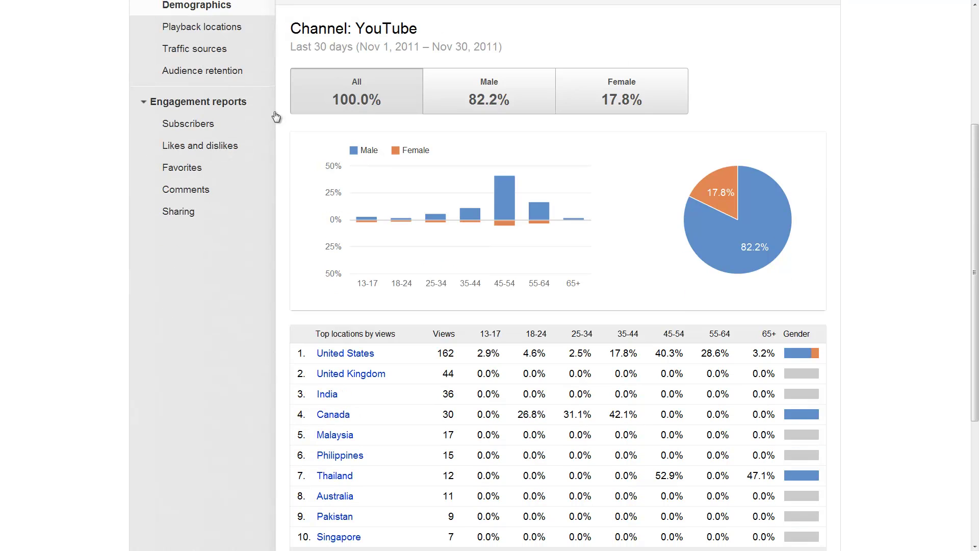
pyautogui.click(210, 35)
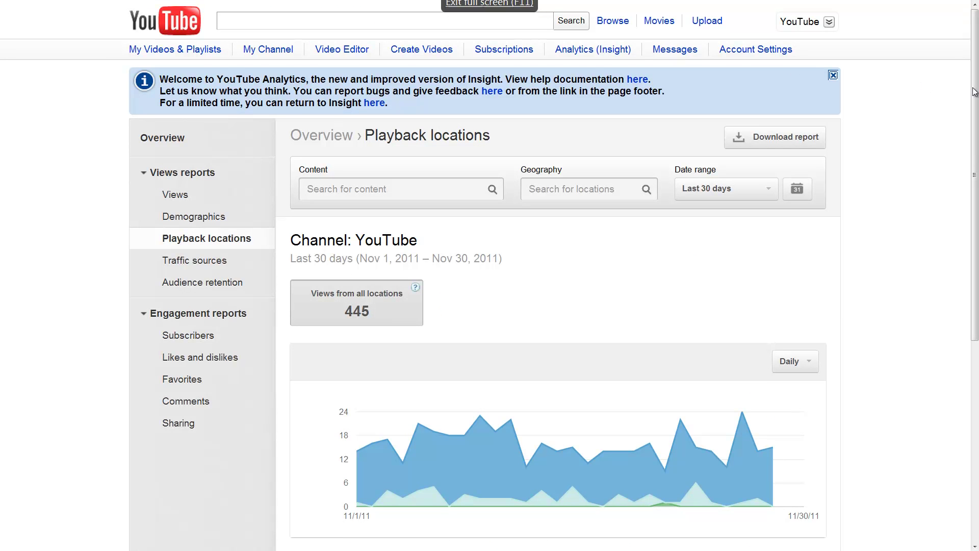
# Scroll through the Playback locations report showing 445 views from all locations
pyautogui.moveTo(976, 164); pyautogui.dragTo(975, 218)
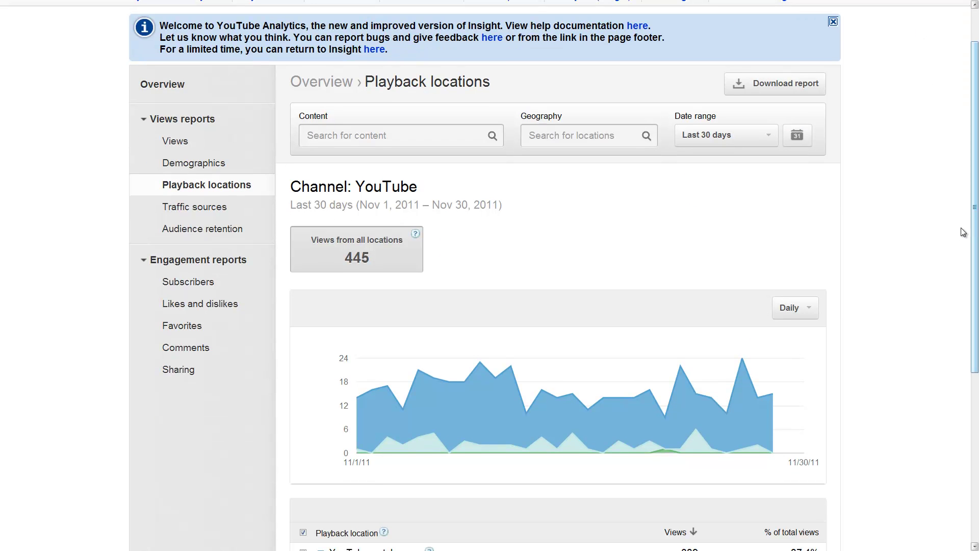
pyautogui.scroll(-1, 556, 271)
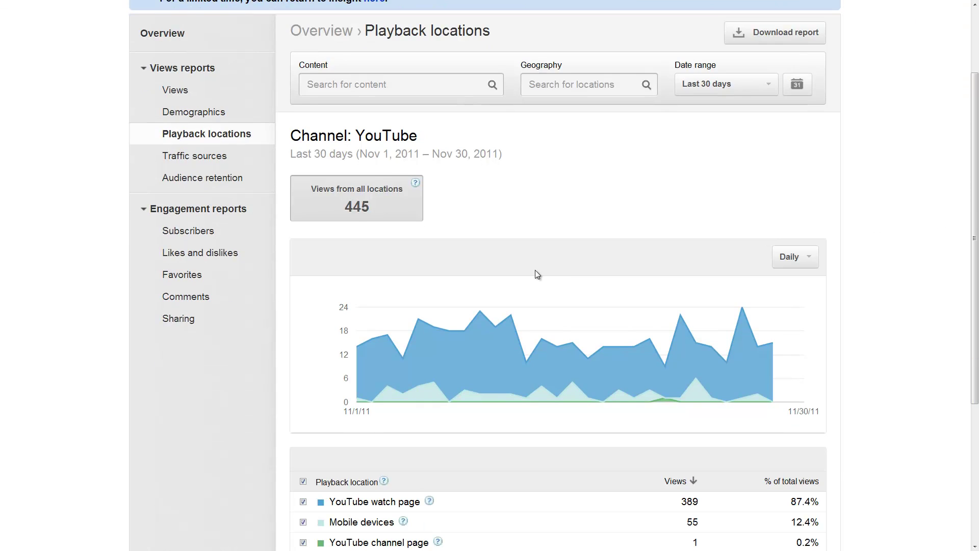
pyautogui.scroll(-3, 534, 275)
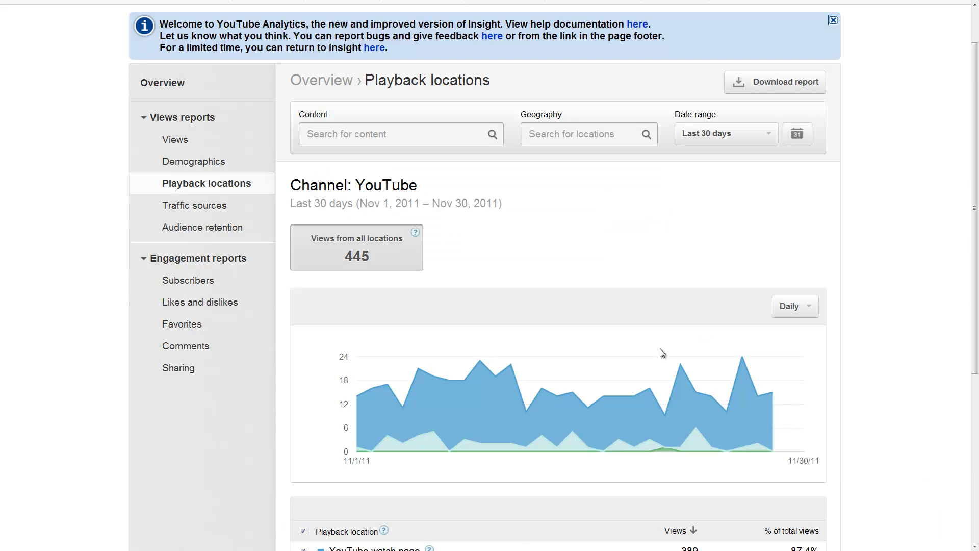
pyautogui.scroll(-1, 644, 332)
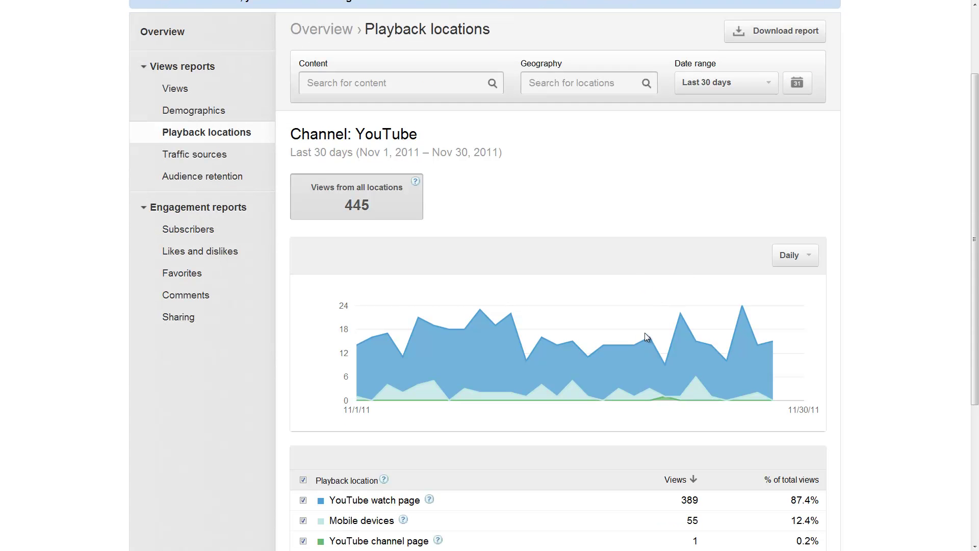
pyautogui.moveTo(645, 334)
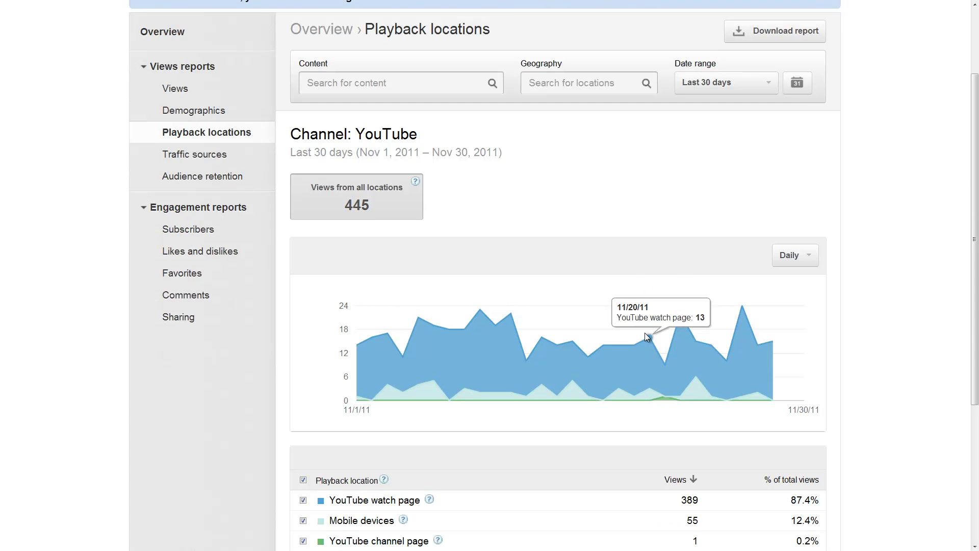
pyautogui.scroll(-2, 686, 247)
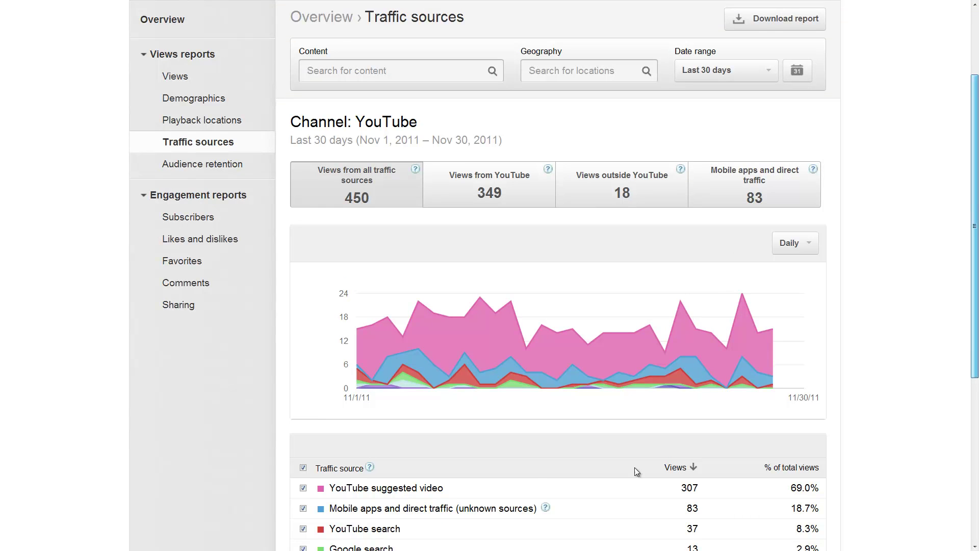
pyautogui.scroll(-1, 645, 429)
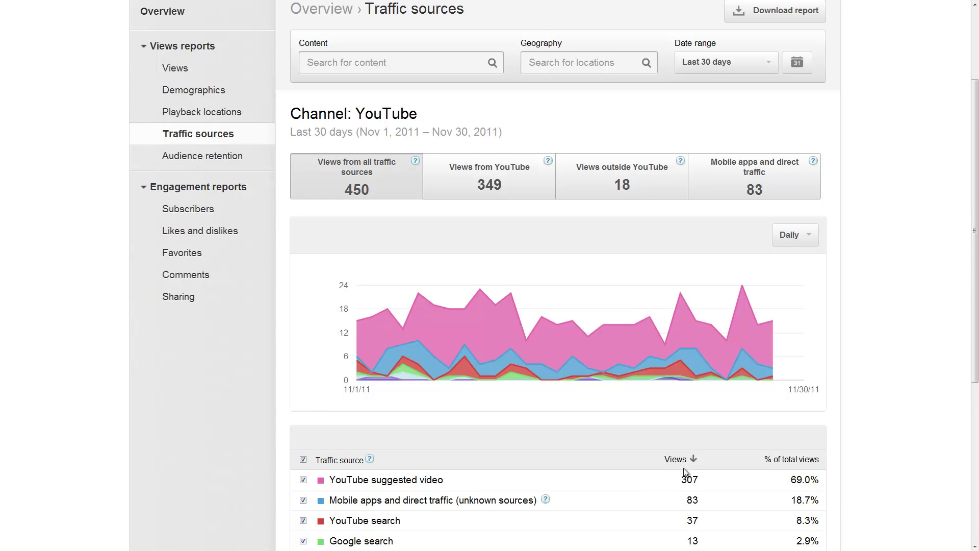
pyautogui.scroll(-1, 689, 482)
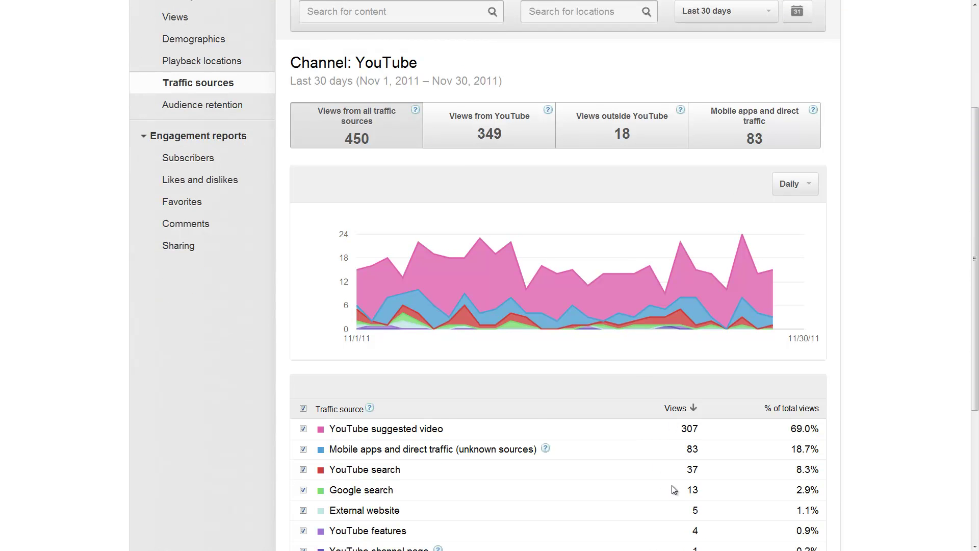
pyautogui.scroll(-3, 672, 487)
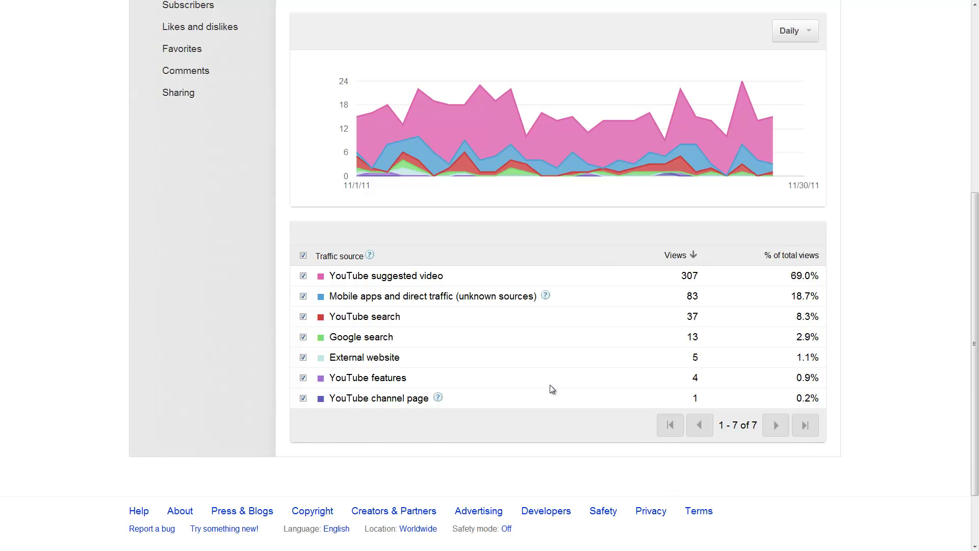
pyautogui.scroll(2, 551, 389)
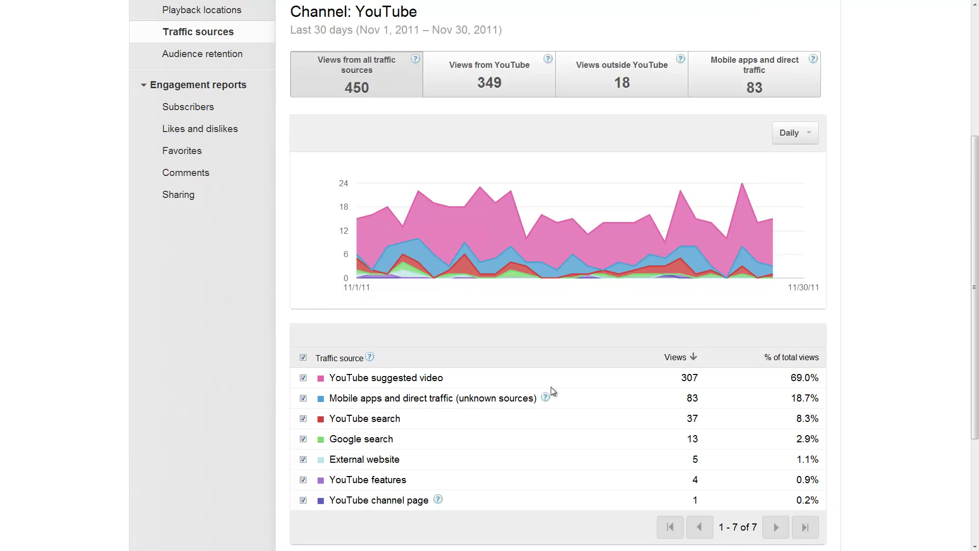
pyautogui.scroll(3, 548, 389)
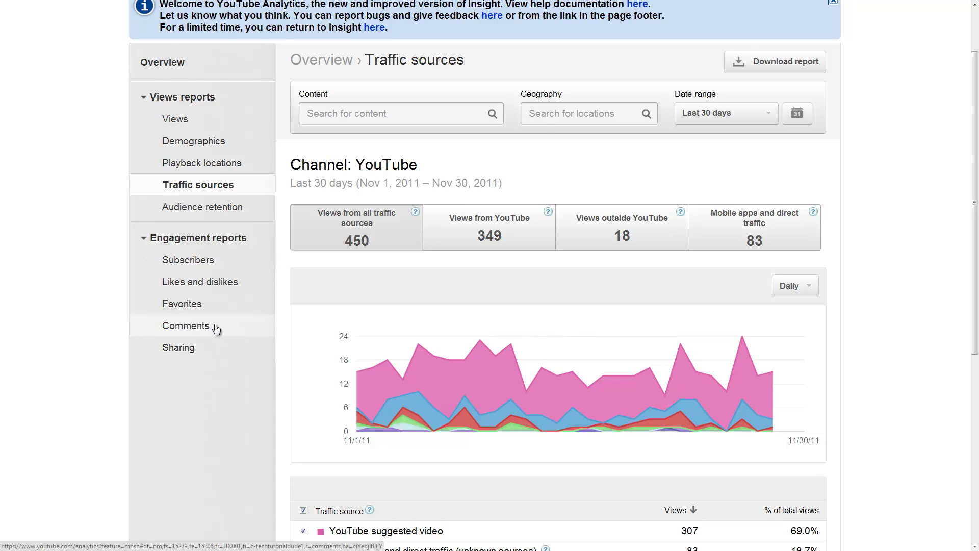
pyautogui.scroll(3, 3, 260)
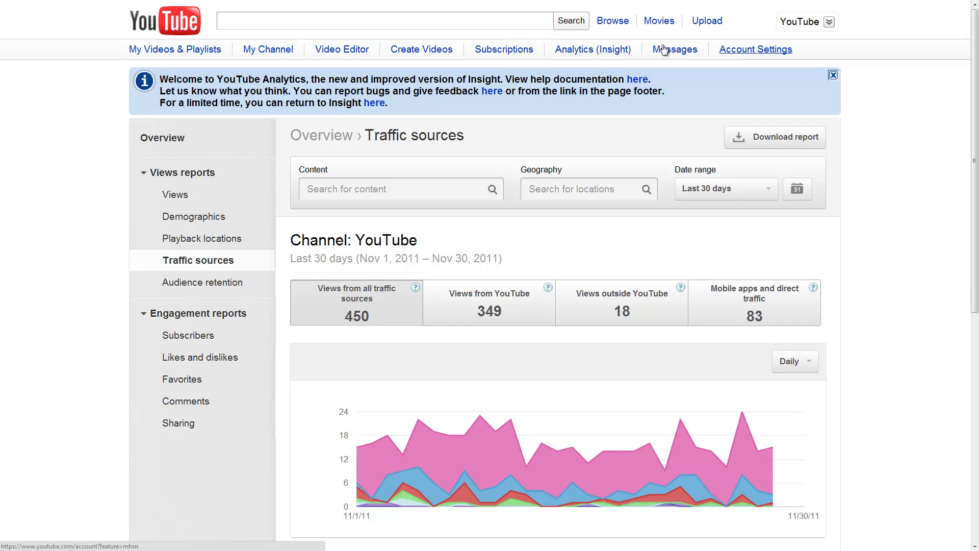
pyautogui.click(802, 29)
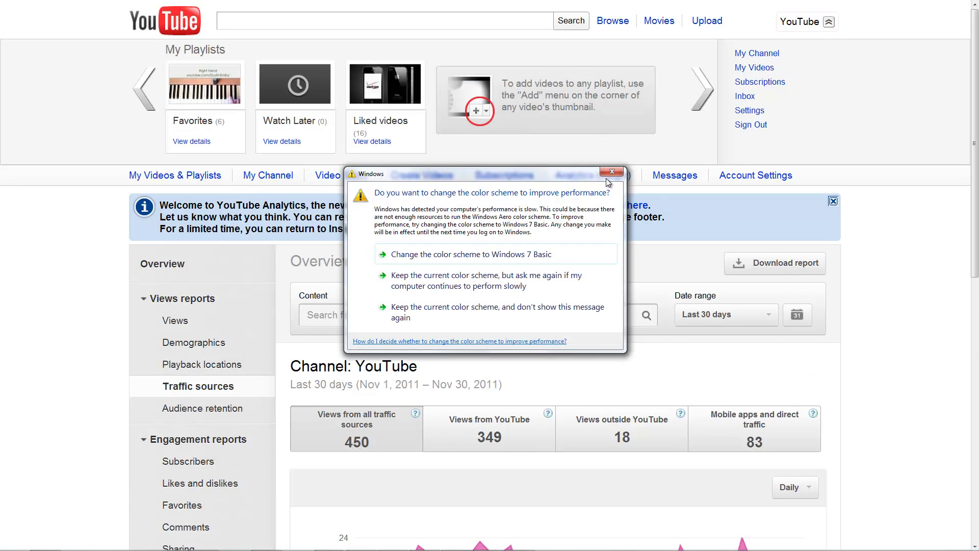
pyautogui.click(610, 173)
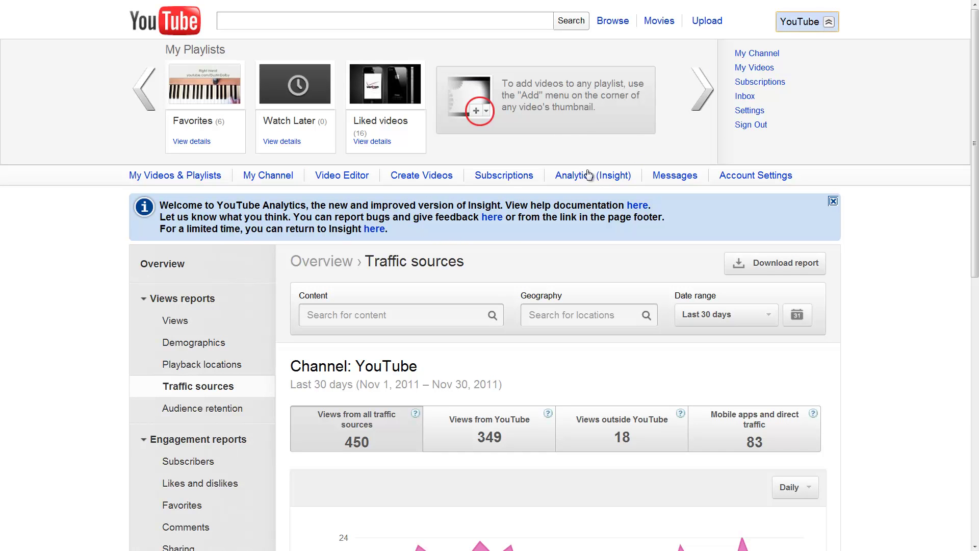
pyautogui.click(622, 178)
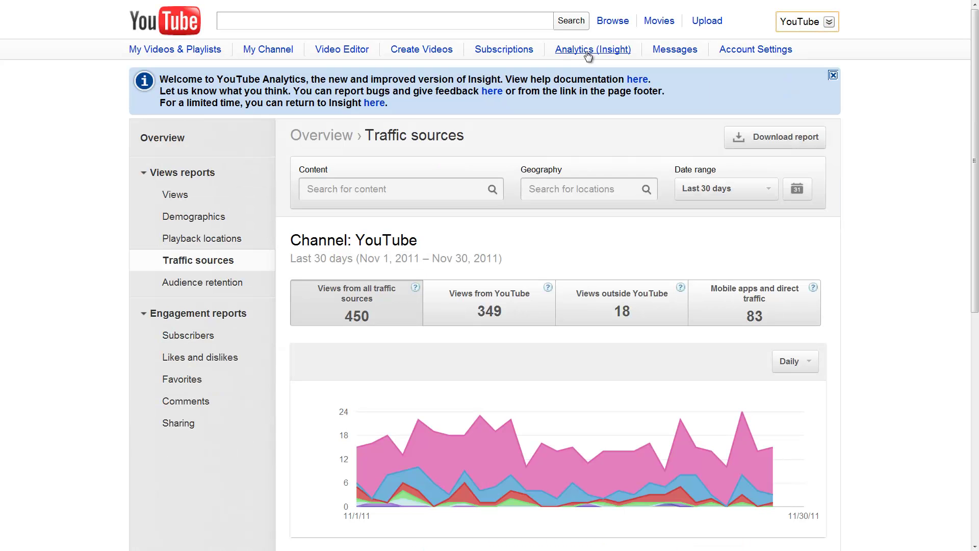